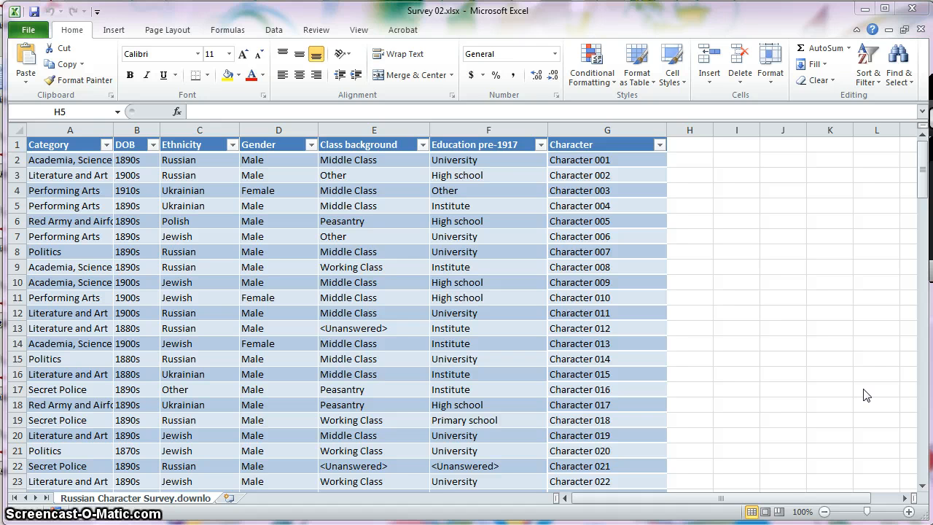
Step: Filter the survey table's Category column to show only Performing Arts
{"action": "left_click", "coordinate": [887, 366]}
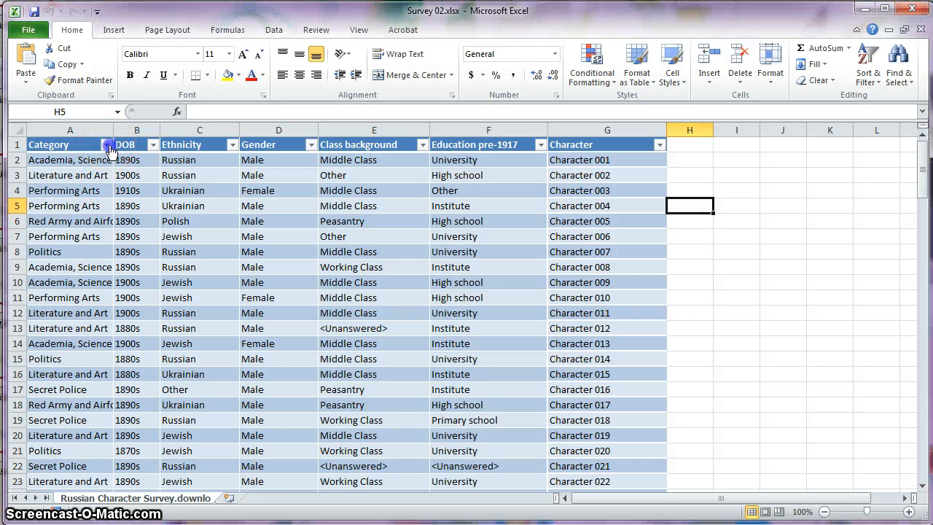
{"action": "left_click", "coordinate": [107, 145]}
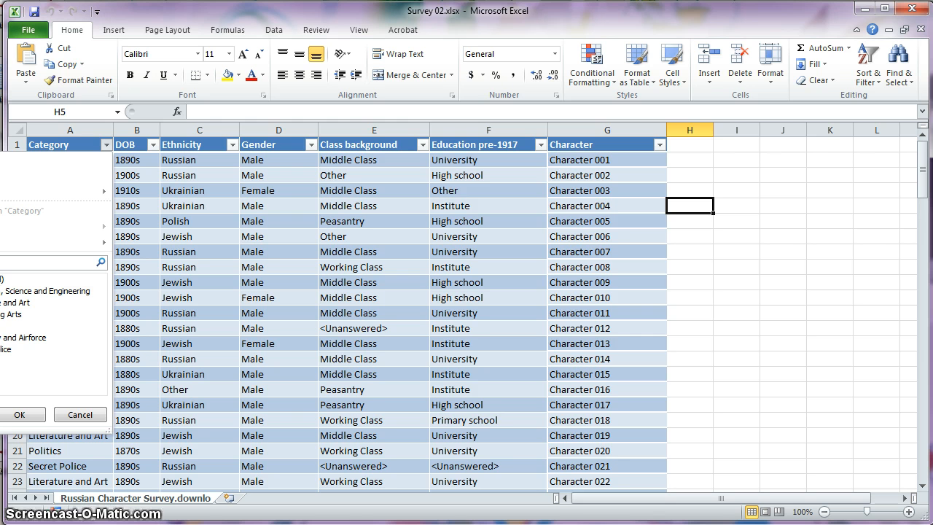
{"action": "left_click", "coordinate": [2, 279]}
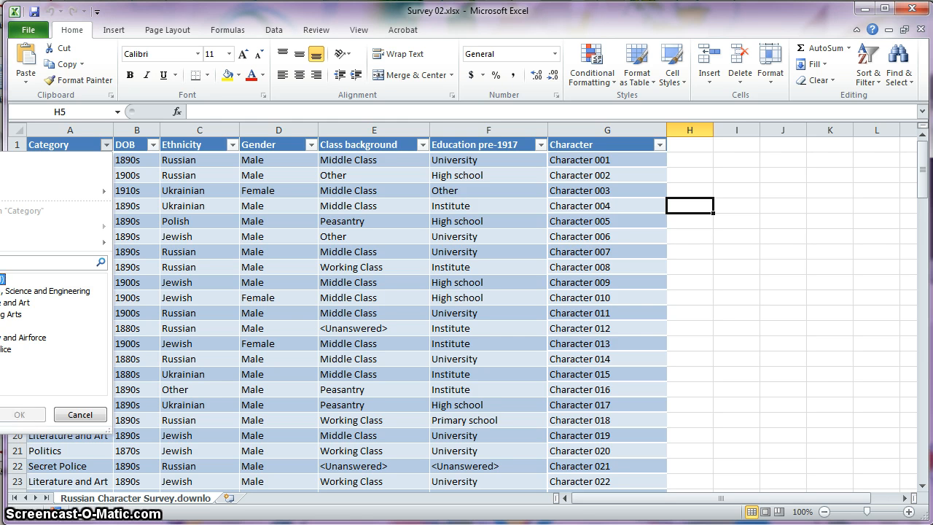
{"action": "left_click", "coordinate": [7, 314]}
{"action": "left_click", "coordinate": [29, 417]}
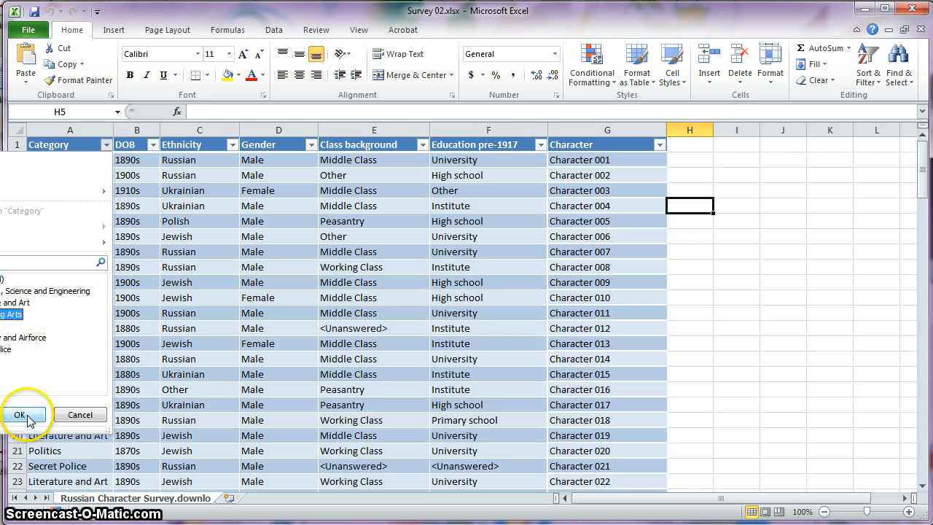
{"action": "left_click", "coordinate": [20, 415]}
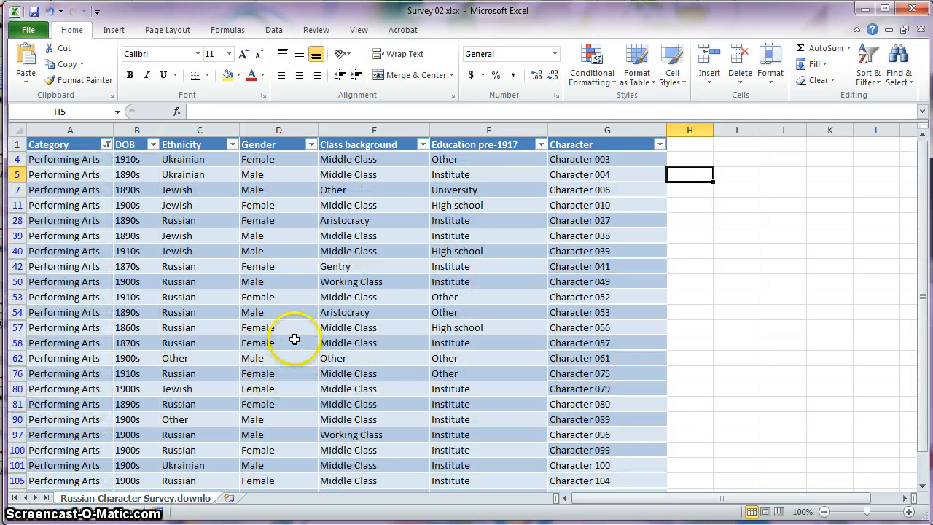
Step: Filter the Ethnicity column of the Performing Arts rows to show only Jewish
{"action": "left_click", "coordinate": [233, 145]}
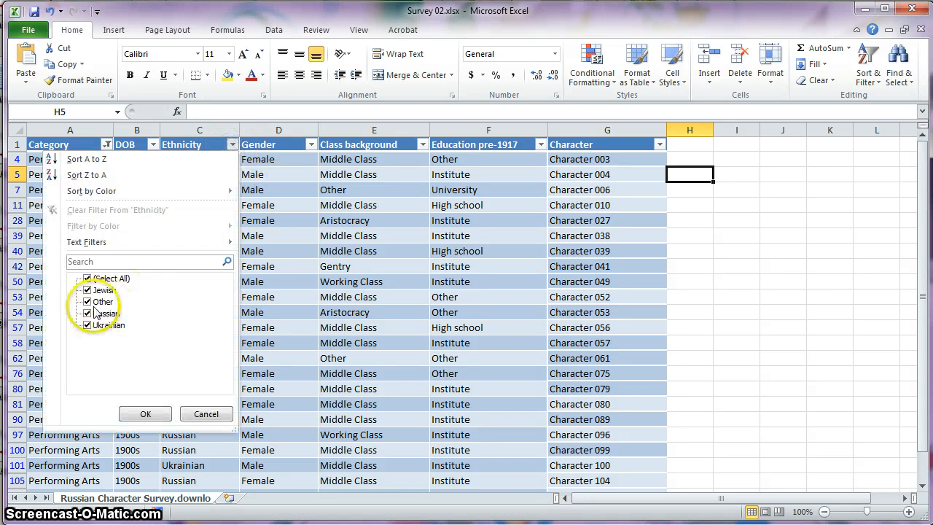
{"action": "left_click", "coordinate": [88, 278]}
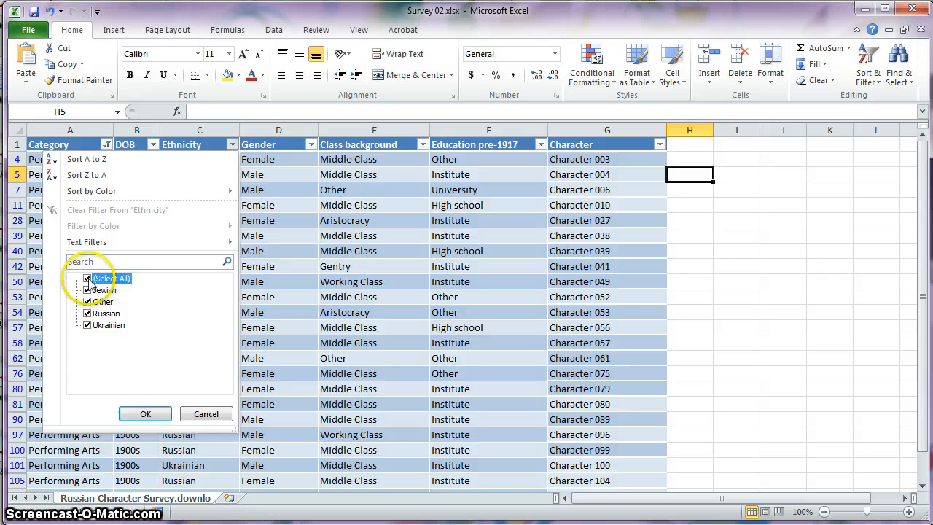
{"action": "left_click", "coordinate": [88, 290]}
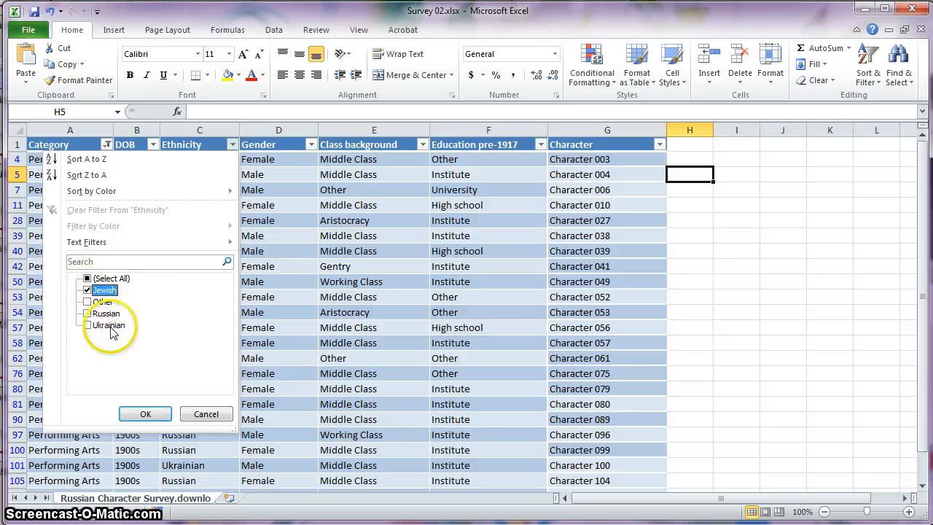
{"action": "left_click", "coordinate": [146, 413]}
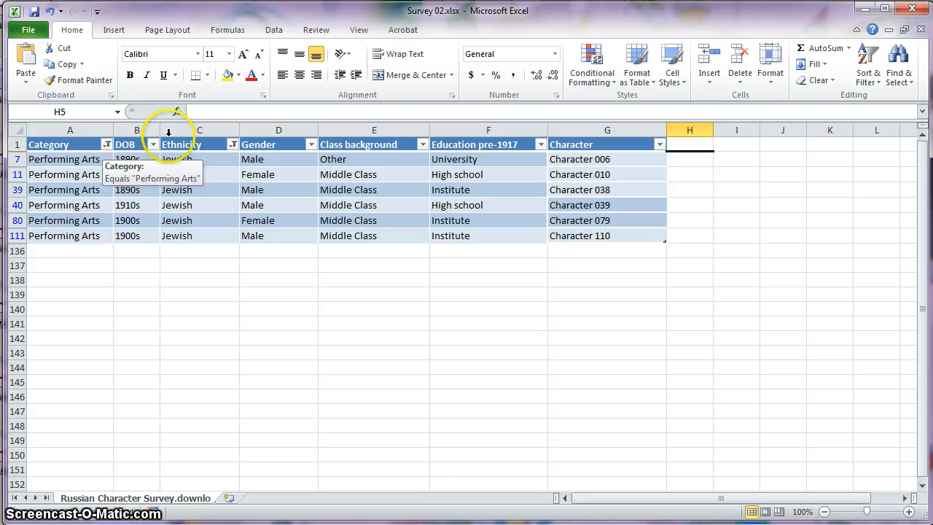
Step: Clear the filters from the Ethnicity and Category columns
{"action": "left_click", "coordinate": [232, 145]}
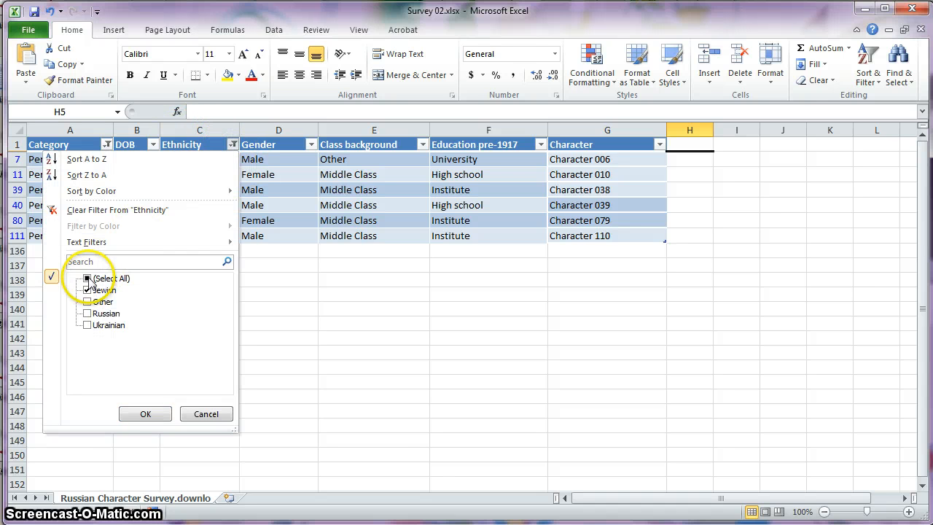
{"action": "left_click", "coordinate": [122, 210]}
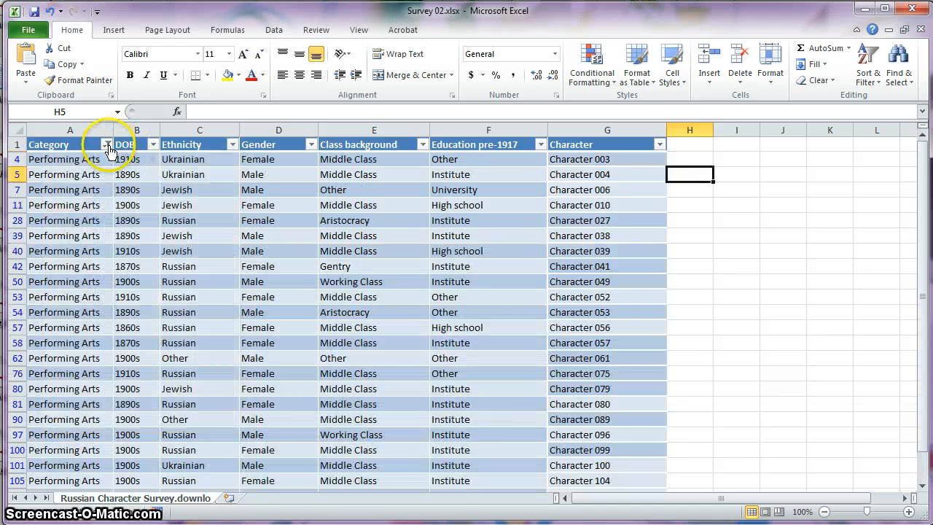
{"action": "left_click", "coordinate": [107, 145]}
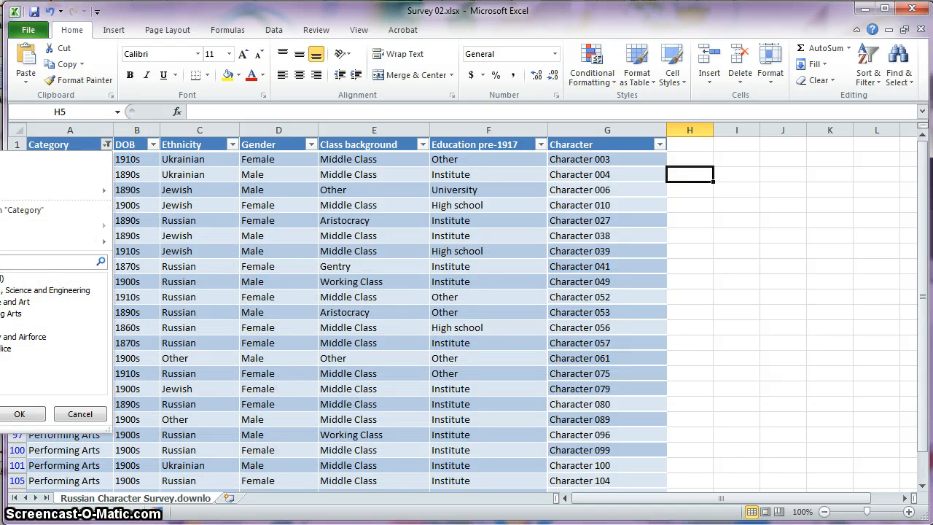
{"action": "left_click", "coordinate": [33, 212]}
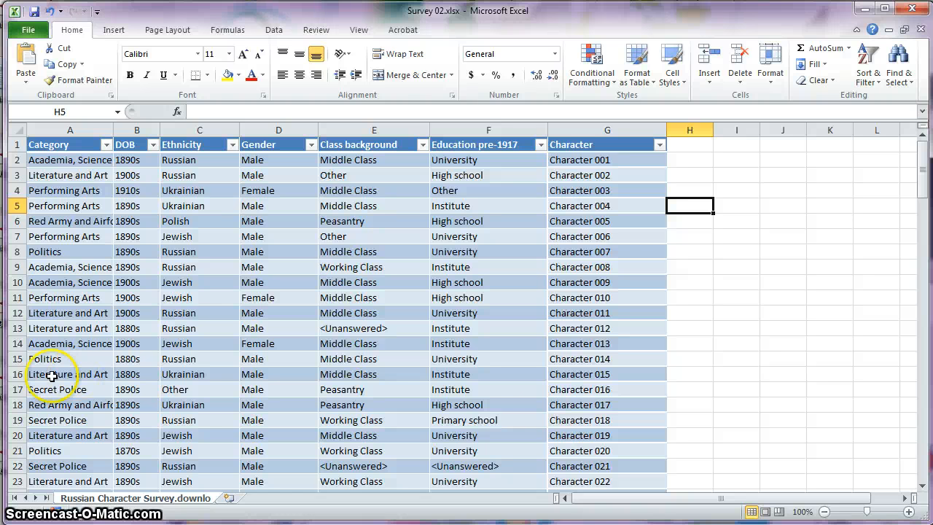
Step: Summarize the survey table (Table1) with a PivotTable placed on a new worksheet
{"action": "mouse_move", "coordinate": [923, 167]}
{"action": "left_mouse_down"}
{"action": "mouse_move", "coordinate": [921, 481]}
{"action": "mouse_move", "coordinate": [913, 163]}
{"action": "left_mouse_up"}
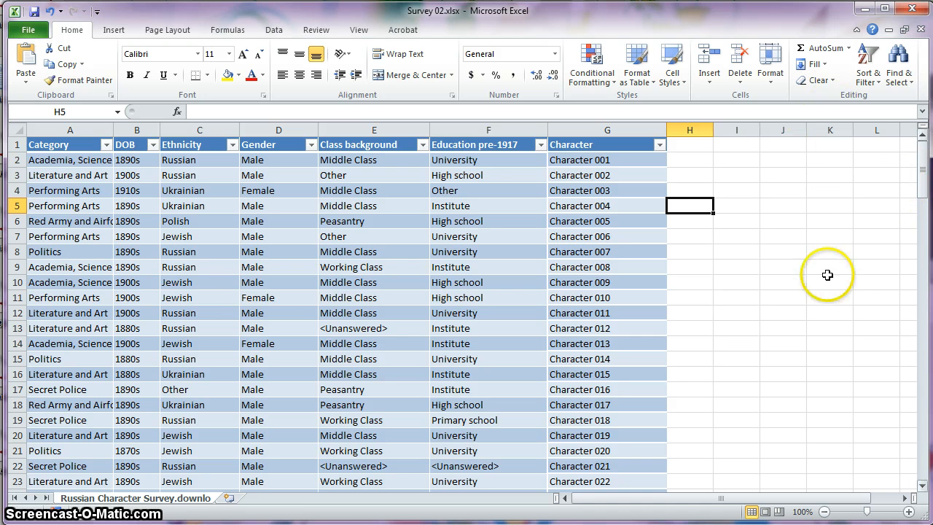
{"action": "left_click", "coordinate": [378, 311]}
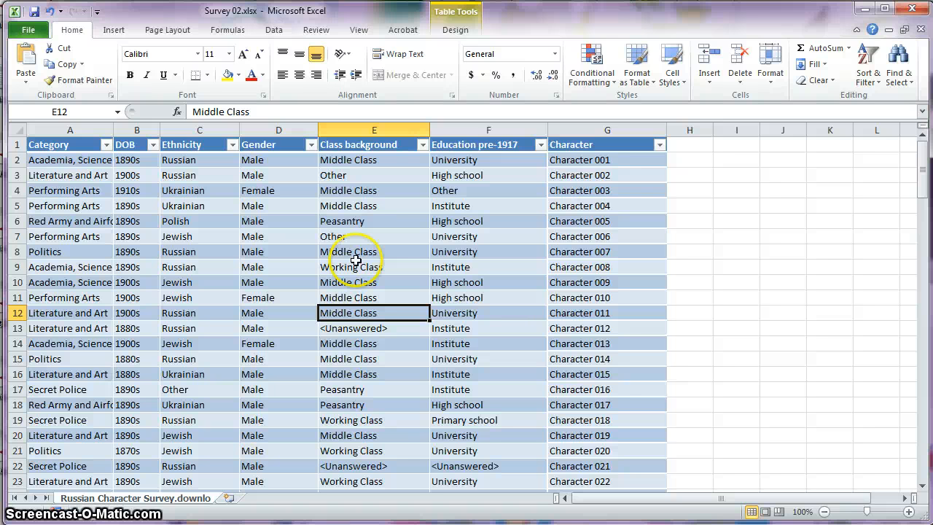
{"action": "left_click", "coordinate": [456, 32]}
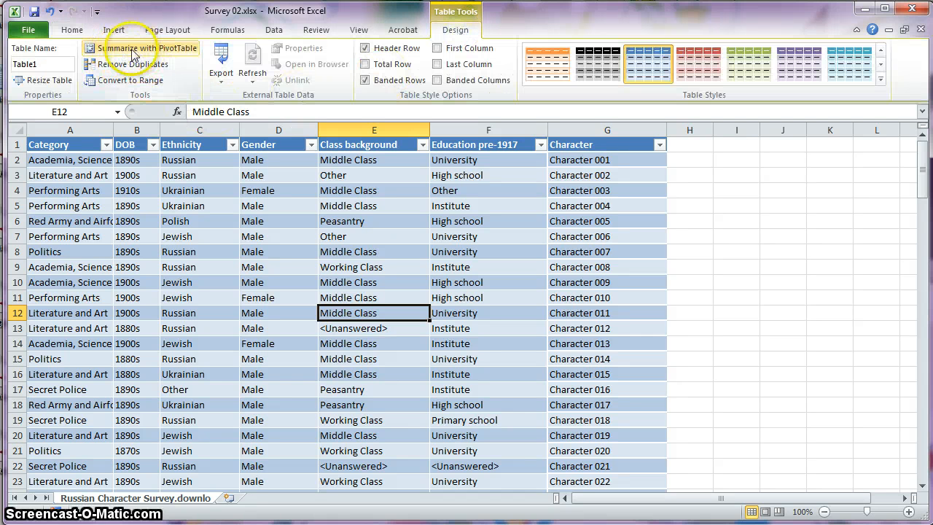
{"action": "left_click", "coordinate": [166, 51]}
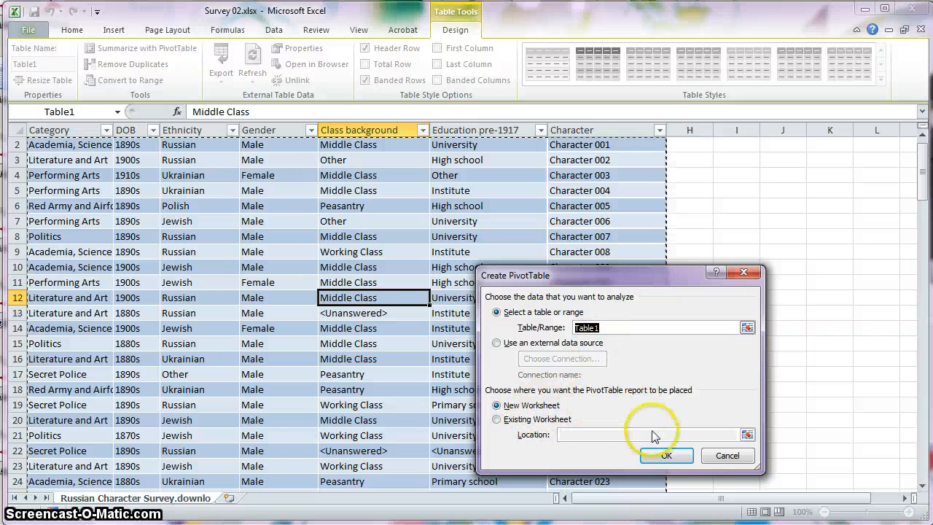
{"action": "left_click", "coordinate": [665, 457]}
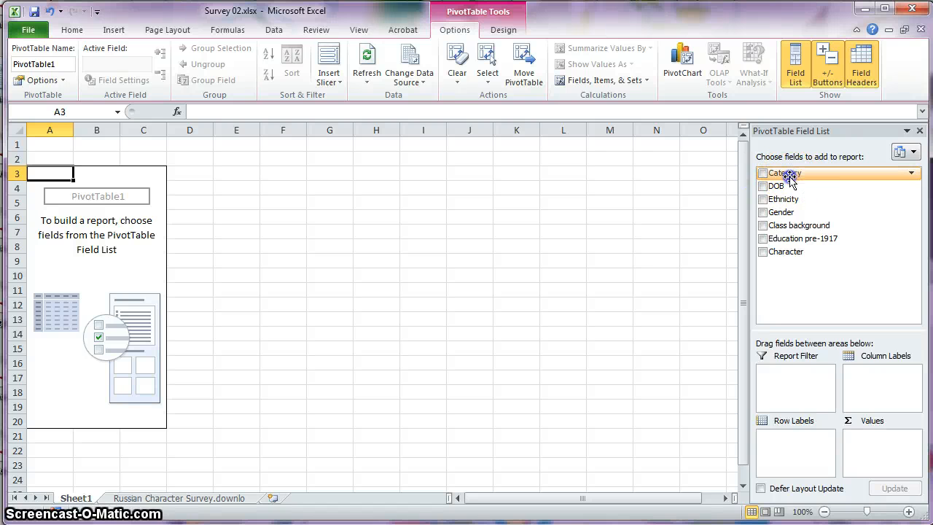
Step: Add Category to the PivotTable as the row labels and as a count in the values
{"action": "left_click_drag", "start_coordinate": [788, 182], "coordinate": [790, 438]}
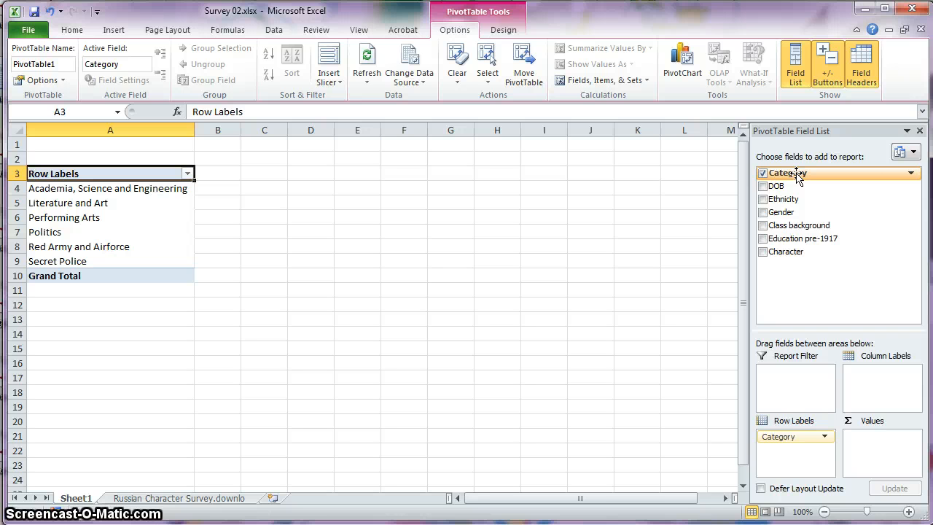
{"action": "left_click_drag", "start_coordinate": [796, 177], "coordinate": [864, 450]}
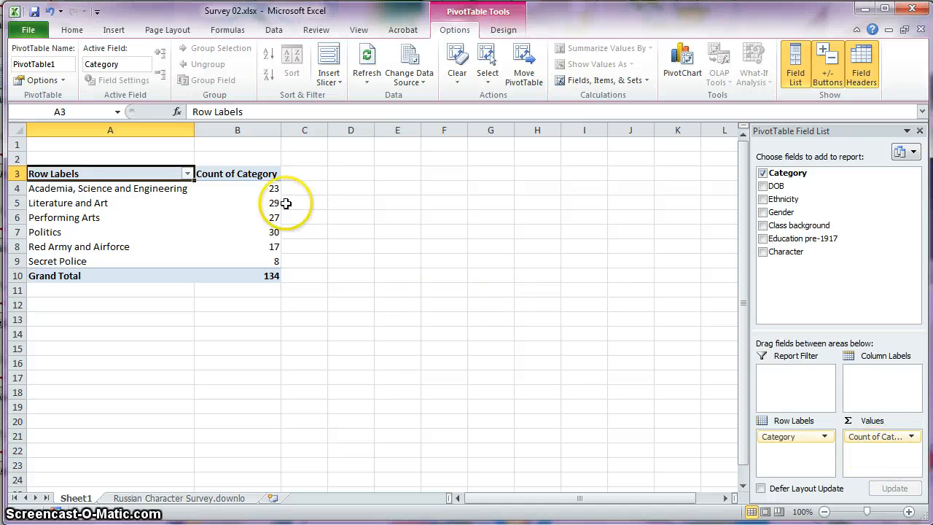
Step: Remove the Category count from the PivotTable values and use Ethnicity as both the column labels and the counted value
{"action": "left_click_drag", "start_coordinate": [895, 438], "coordinate": [843, 281]}
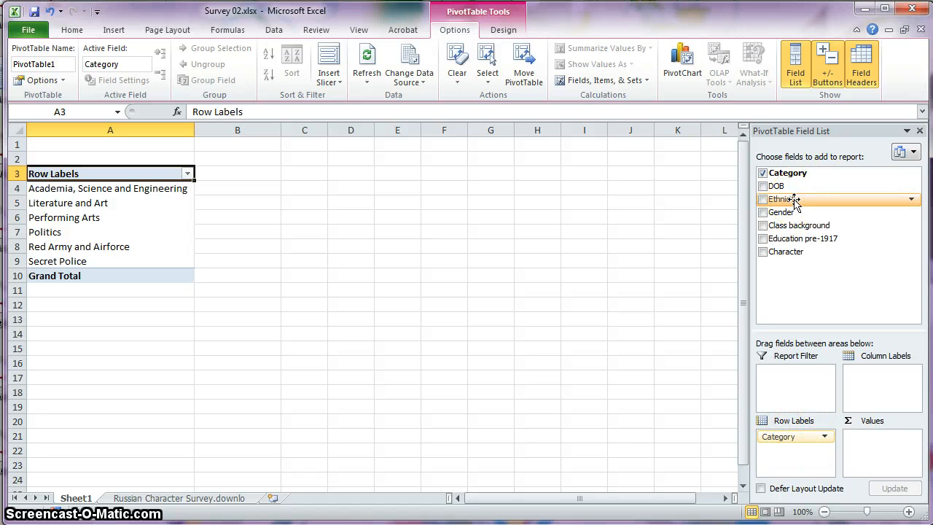
{"action": "left_click_drag", "start_coordinate": [794, 201], "coordinate": [881, 379]}
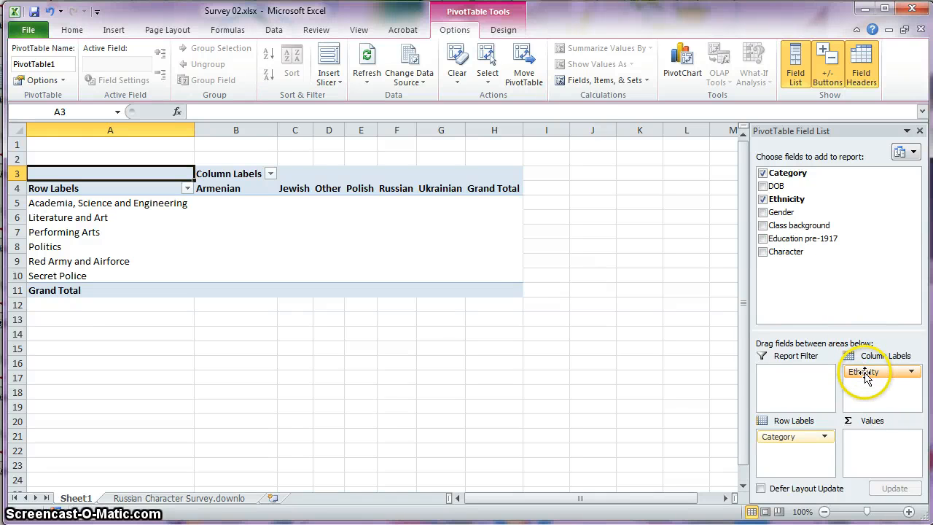
{"action": "left_click_drag", "start_coordinate": [865, 375], "coordinate": [871, 445]}
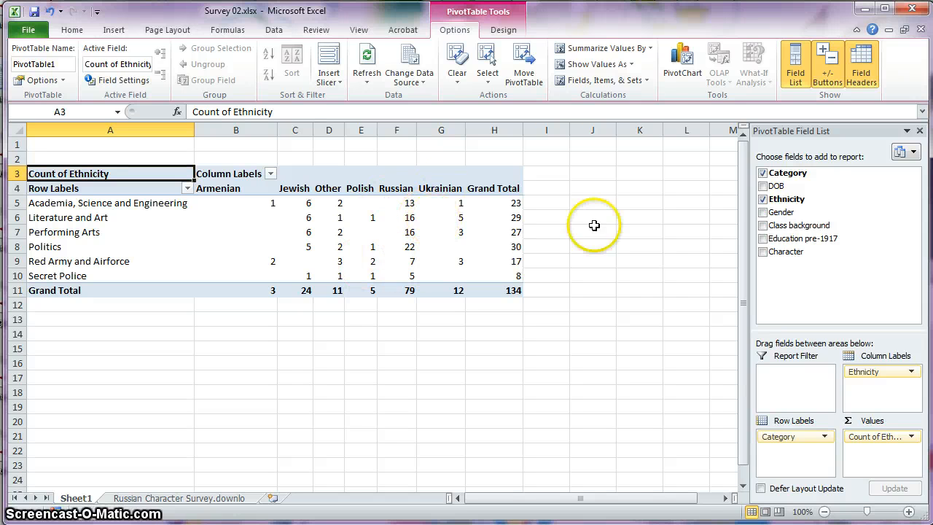
Step: Show the PivotTable's Ethnicity counts first as % of Column Total and finally as % of Row Total
{"action": "left_click", "coordinate": [631, 65]}
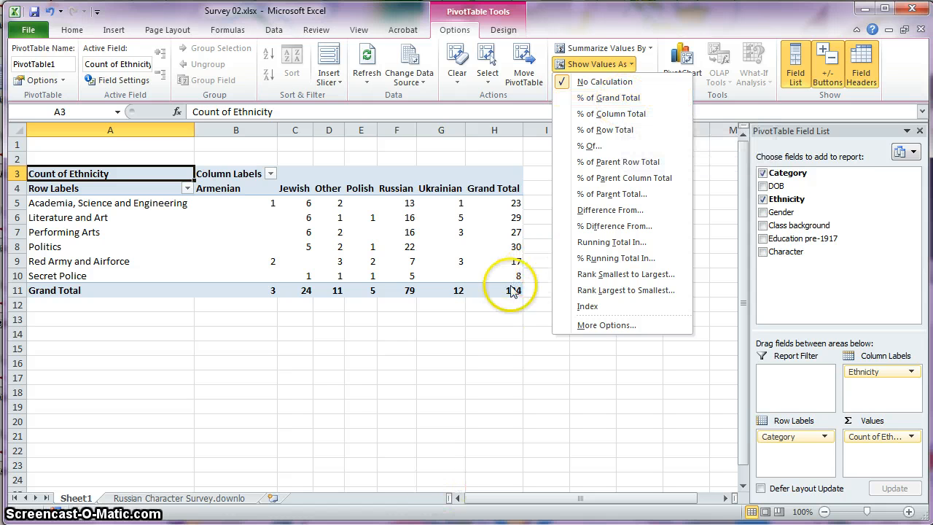
{"action": "left_click", "coordinate": [612, 113]}
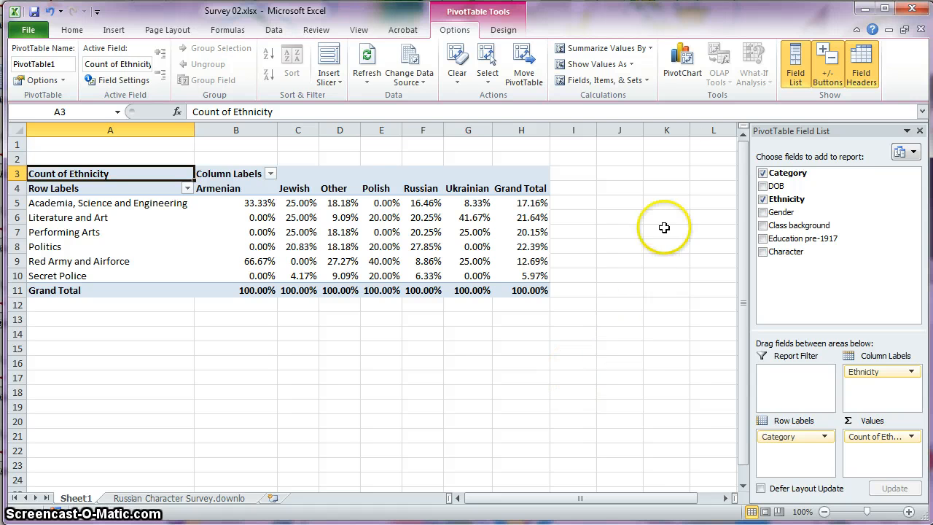
{"action": "left_click", "coordinate": [632, 65]}
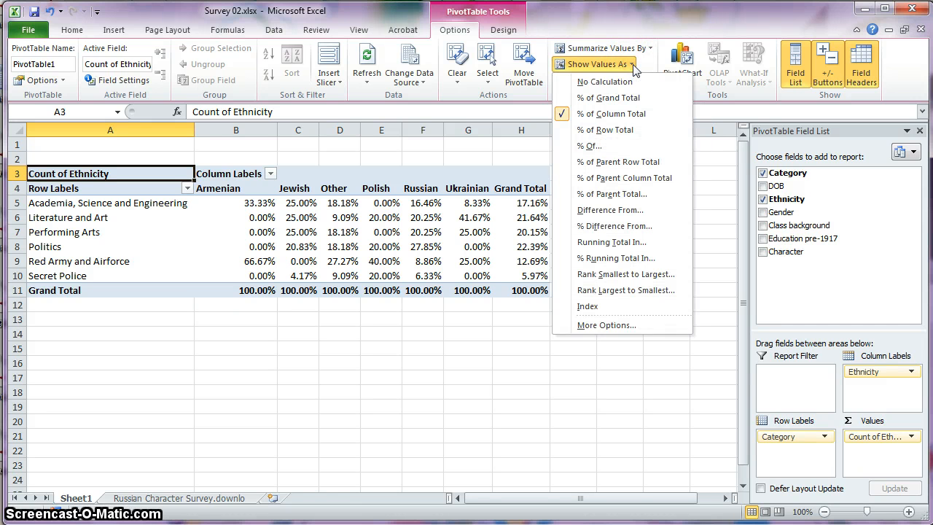
{"action": "left_click", "coordinate": [612, 130]}
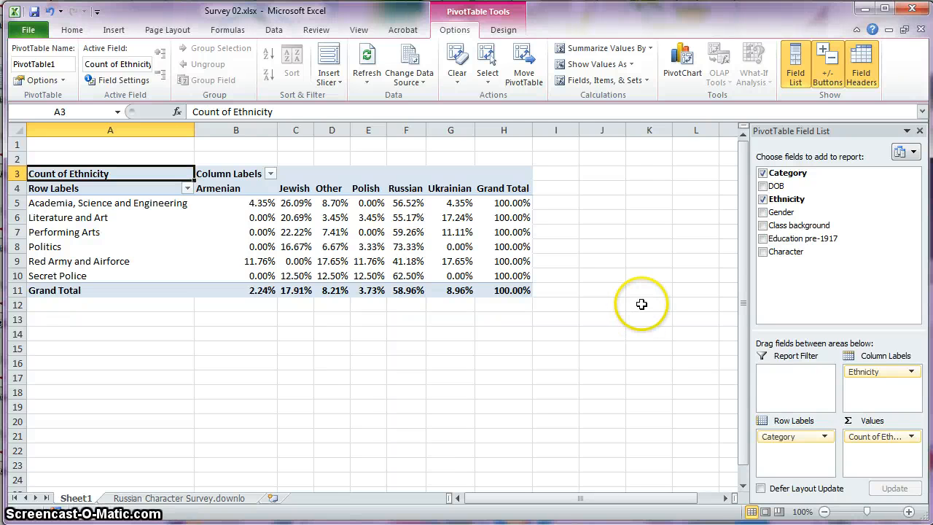
Step: Insert a 100% Stacked Column PivotChart from the PivotTable and enlarge it to span about rows 1 to 24, from column A to L
{"action": "left_click", "coordinate": [681, 78]}
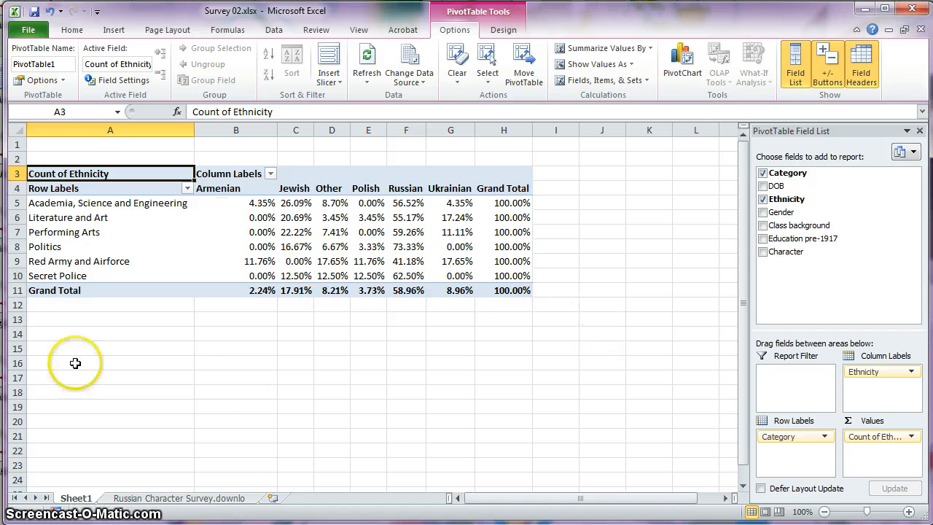
{"action": "left_click", "coordinate": [555, 376]}
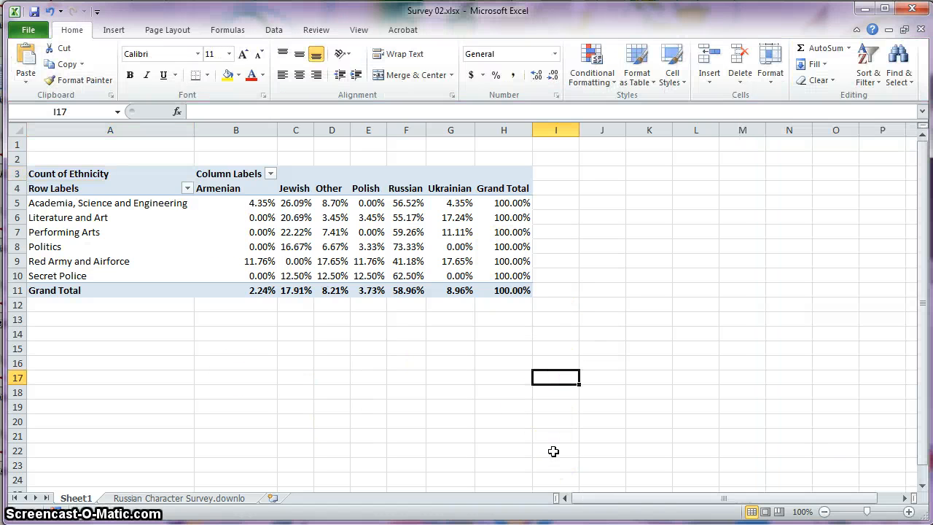
{"action": "left_click", "coordinate": [121, 177]}
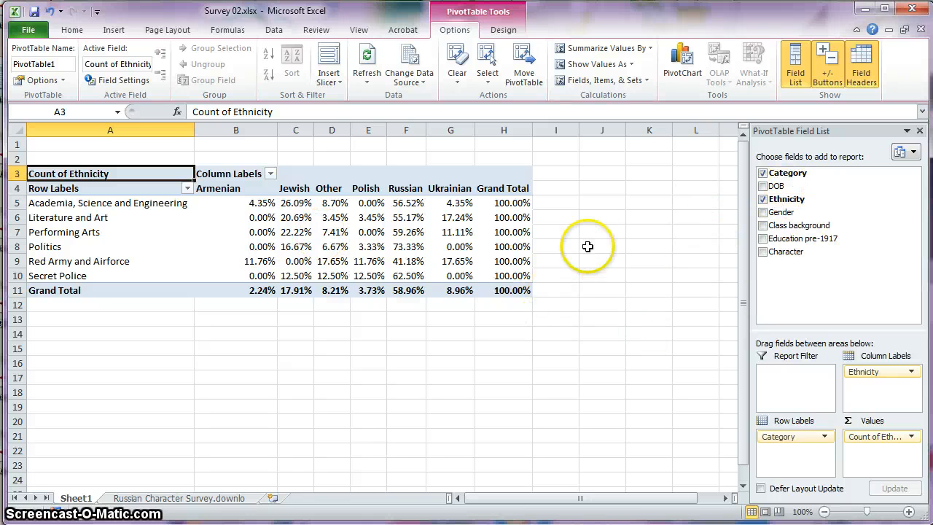
{"action": "left_click", "coordinate": [685, 73]}
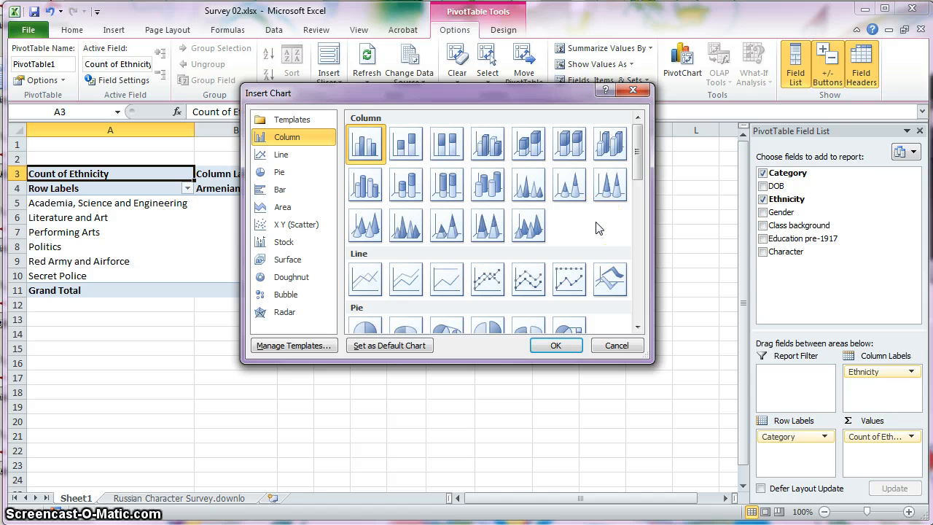
{"action": "left_click", "coordinate": [446, 155]}
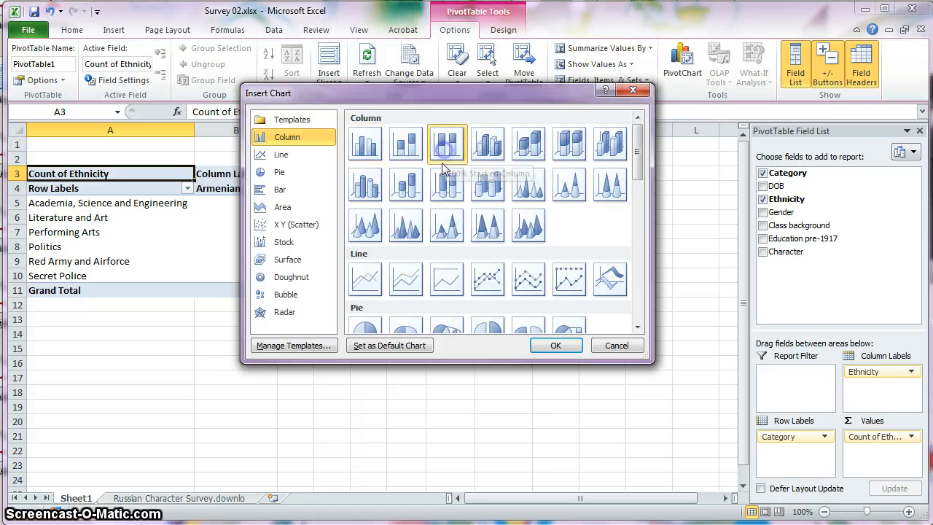
{"action": "left_click", "coordinate": [557, 347]}
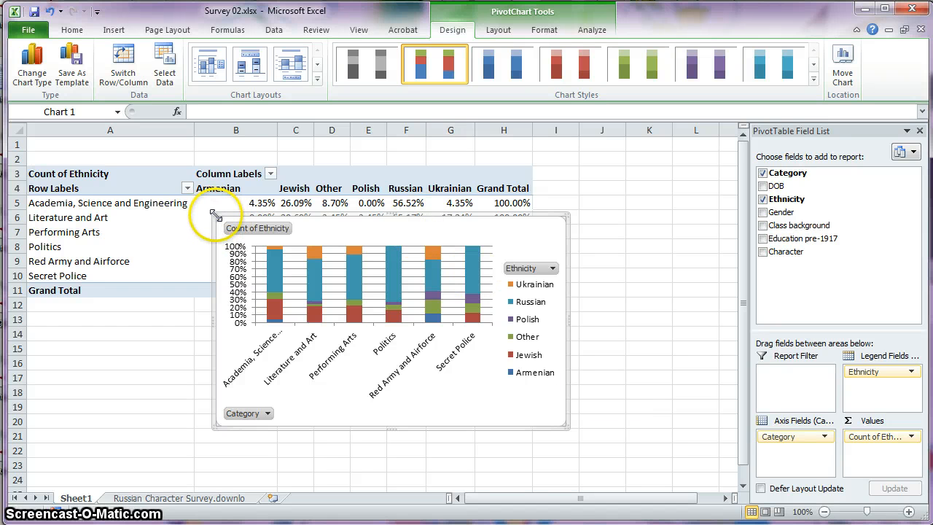
{"action": "left_click_drag", "start_coordinate": [215, 215], "coordinate": [107, 146]}
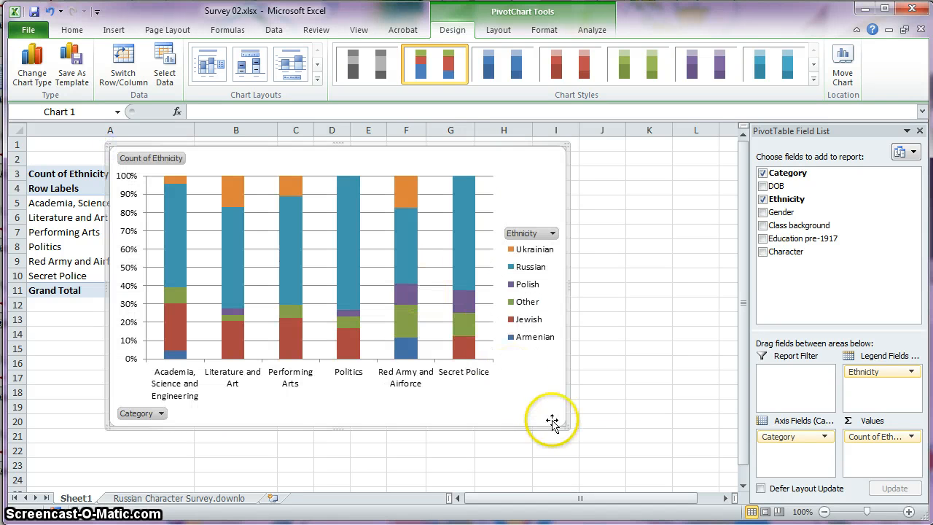
{"action": "left_click_drag", "start_coordinate": [562, 427], "coordinate": [725, 481]}
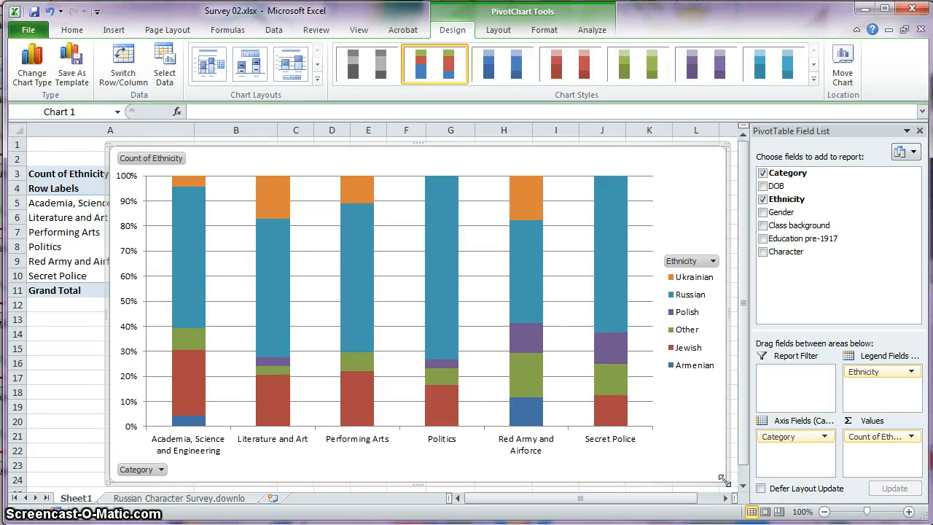
Step: Copy the Ethnicity PivotChart, and delete it from the sheet after shrinking it to uncover the PivotTable
{"action": "right_click", "coordinate": [677, 151]}
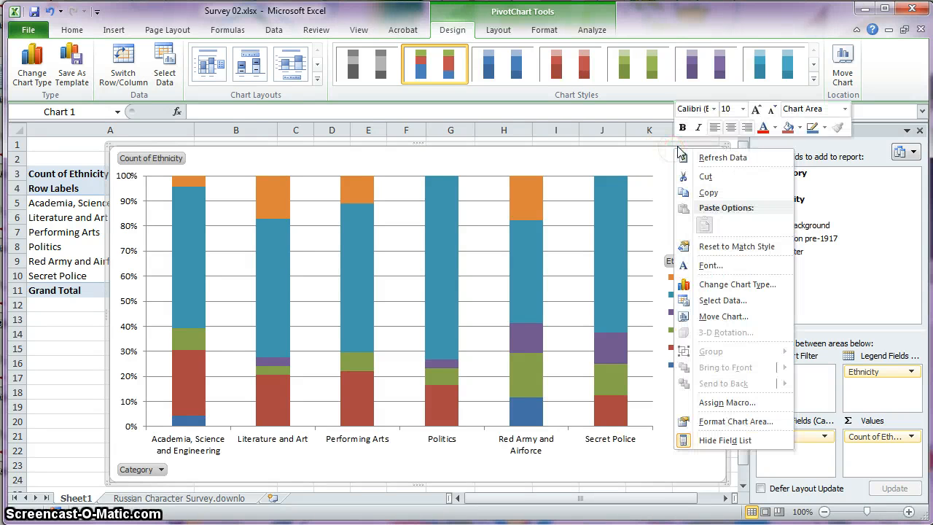
{"action": "left_click", "coordinate": [707, 195]}
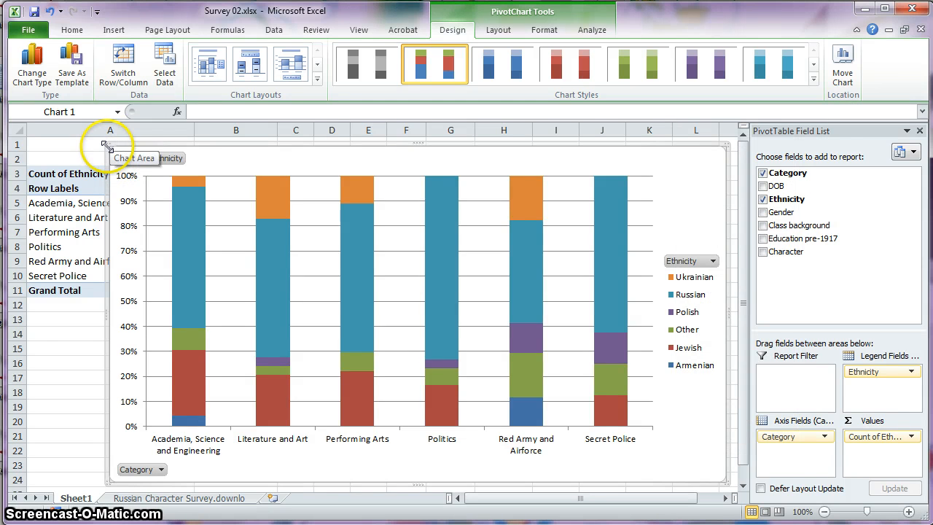
{"action": "left_click_drag", "start_coordinate": [116, 143], "coordinate": [382, 318]}
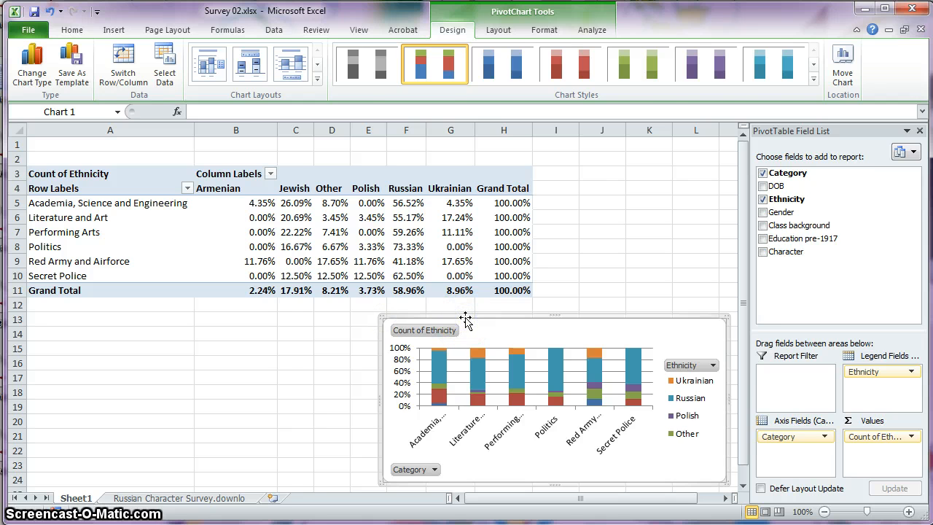
{"action": "key", "text": "Delete"}
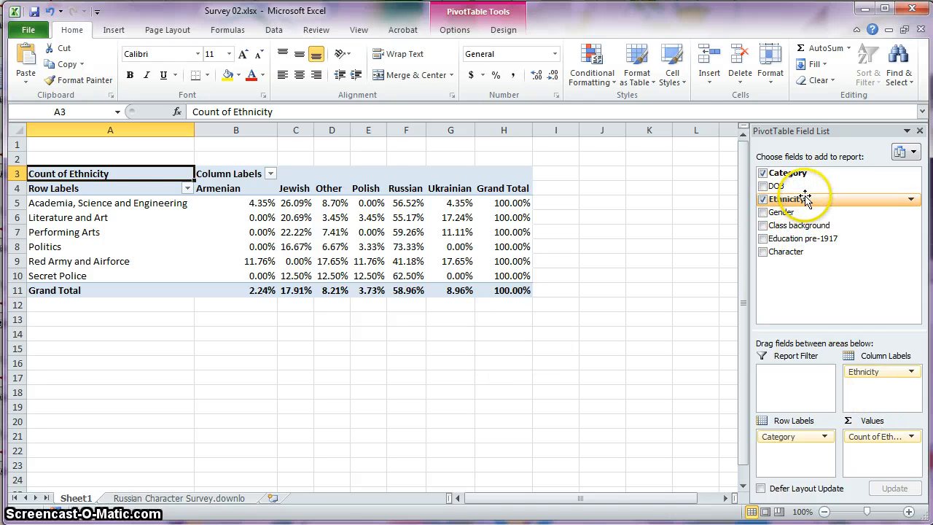
Step: Replace Ethnicity with DOB as both the column labels and the counted value of the PivotTable
{"action": "left_click_drag", "start_coordinate": [885, 373], "coordinate": [867, 265]}
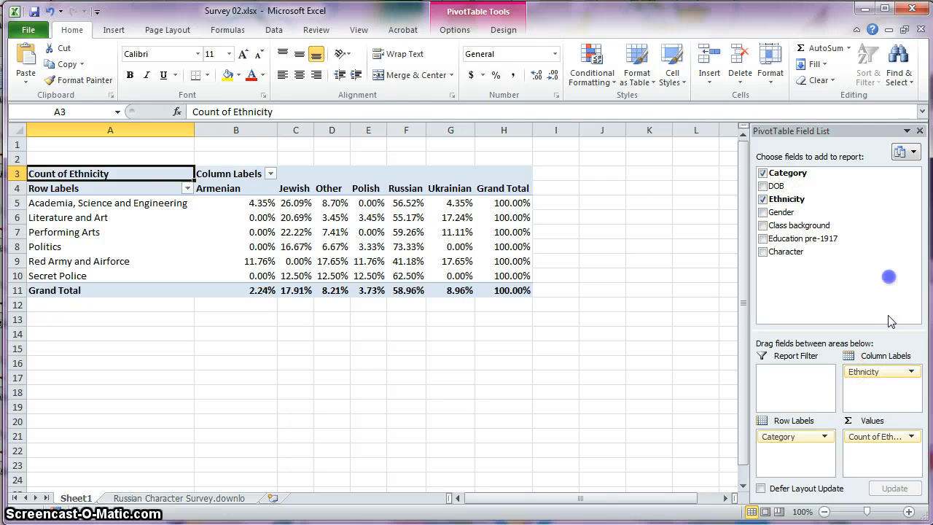
{"action": "left_click_drag", "start_coordinate": [884, 436], "coordinate": [827, 432]}
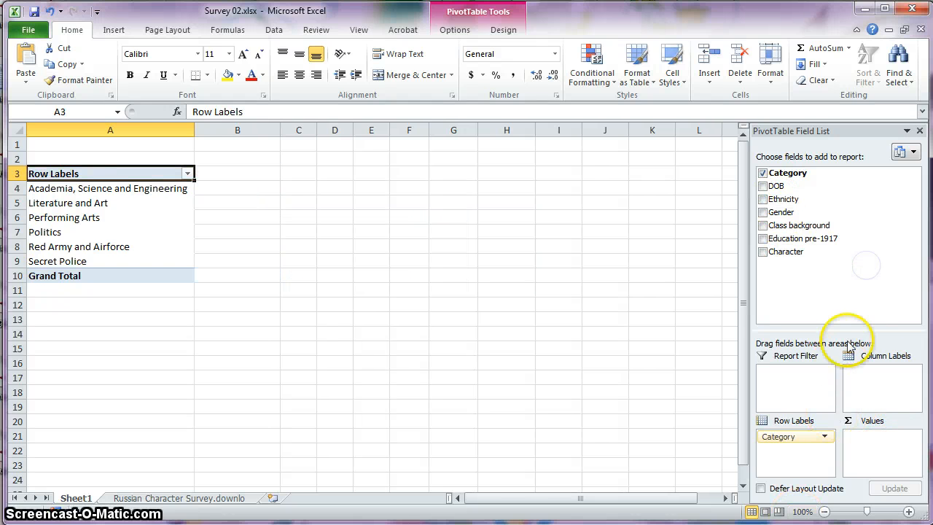
{"action": "left_click_drag", "start_coordinate": [862, 252], "coordinate": [863, 251]}
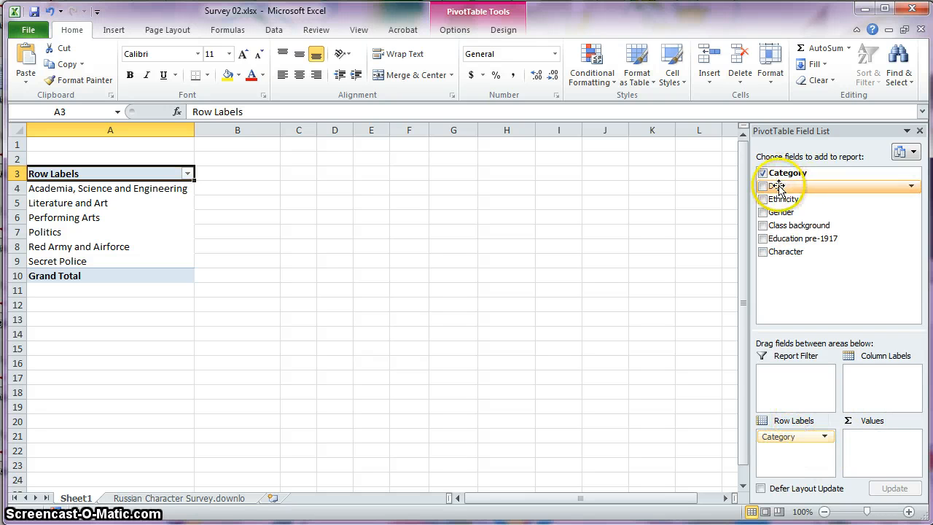
{"action": "left_click_drag", "start_coordinate": [785, 186], "coordinate": [865, 375]}
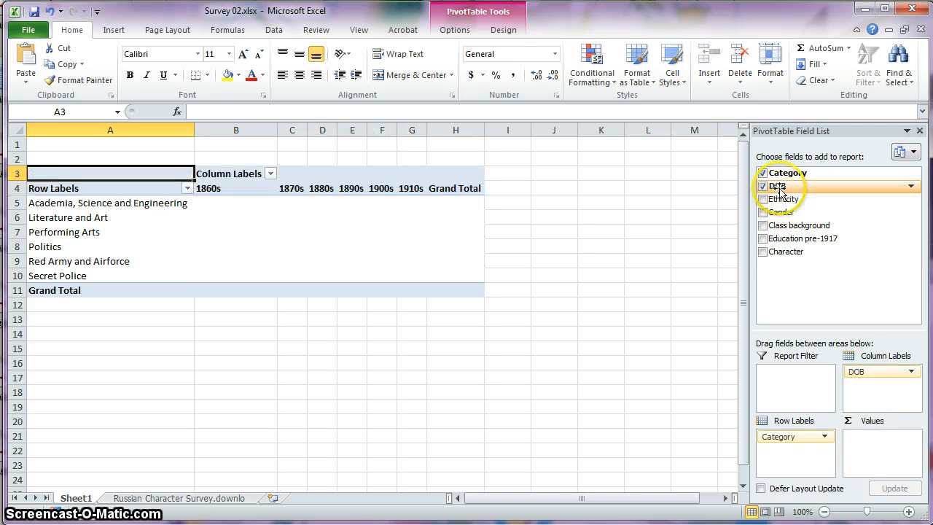
{"action": "left_click_drag", "start_coordinate": [779, 188], "coordinate": [877, 441]}
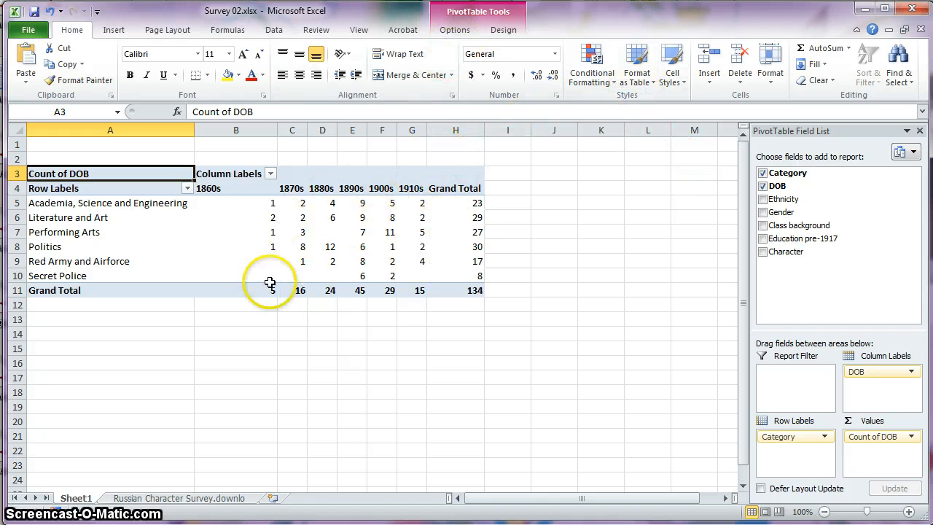
Step: Show the PivotTable's DOB counts as % of Row Total
{"action": "left_click", "coordinate": [452, 30]}
{"action": "left_click", "coordinate": [629, 64]}
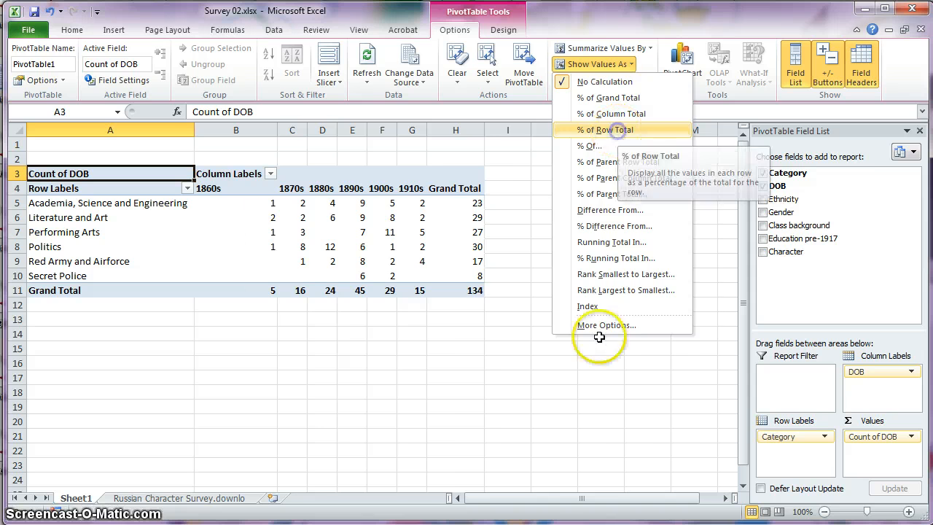
{"action": "left_click", "coordinate": [608, 129]}
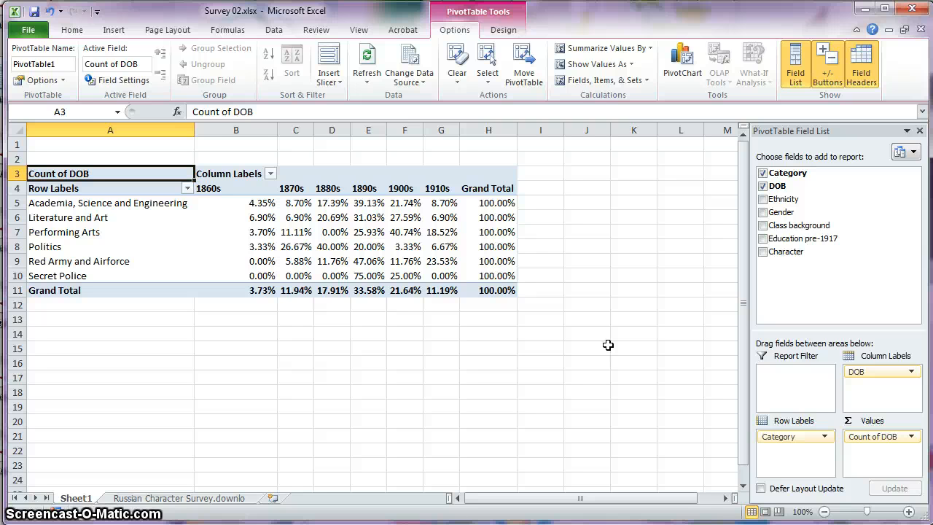
Step: Insert a 100% Stacked Column PivotChart from the DOB PivotTable
{"action": "left_click", "coordinate": [685, 55]}
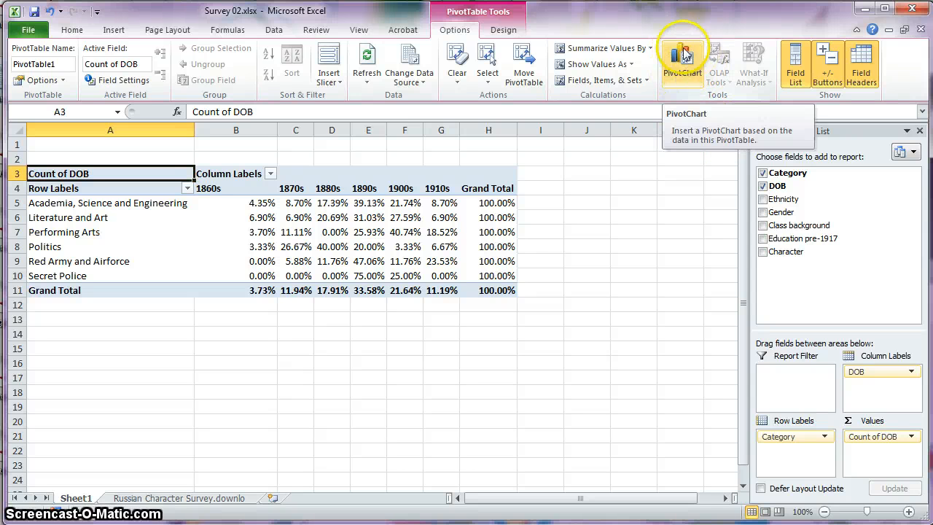
{"action": "left_click", "coordinate": [683, 71]}
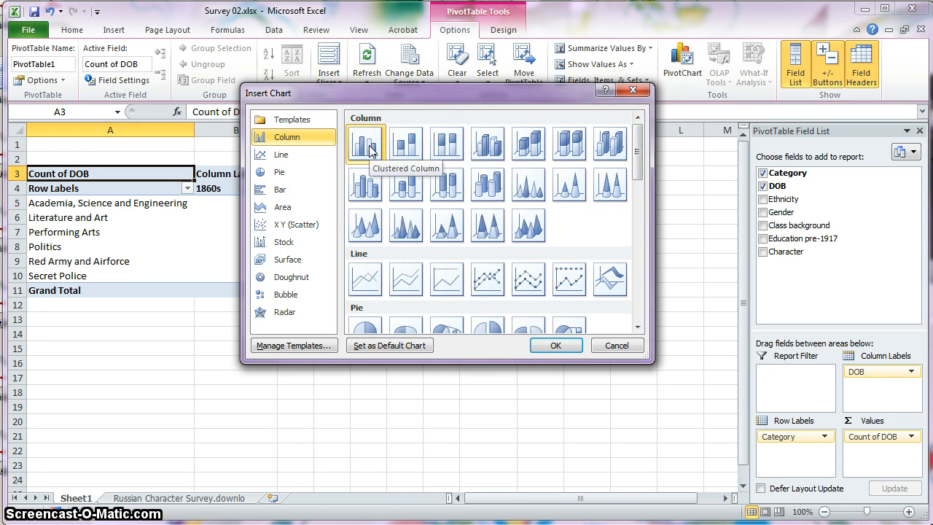
{"action": "left_click", "coordinate": [446, 146]}
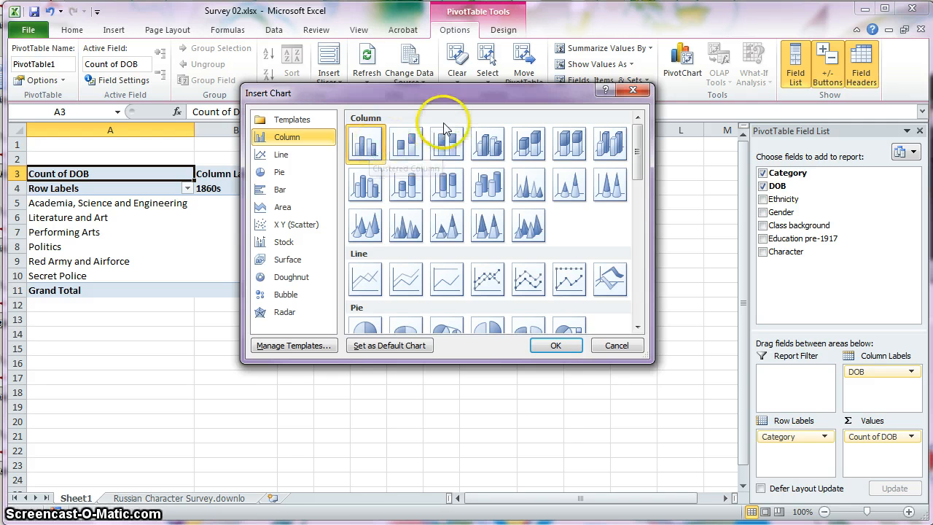
{"action": "left_click", "coordinate": [560, 344]}
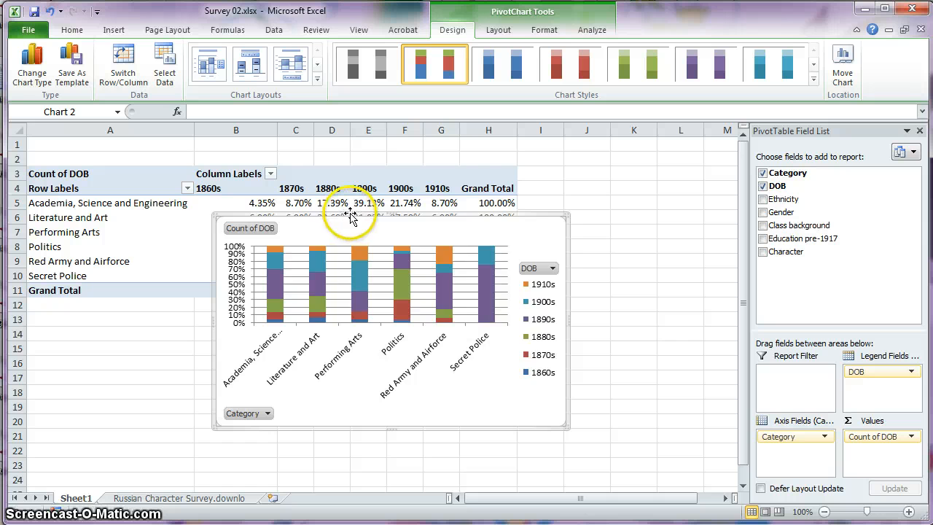
Step: Move the DOB PivotChart off the PivotTable's upper rows and enlarge it to span about rows 5 to 24, from column B to M
{"action": "left_click_drag", "start_coordinate": [351, 218], "coordinate": [513, 277]}
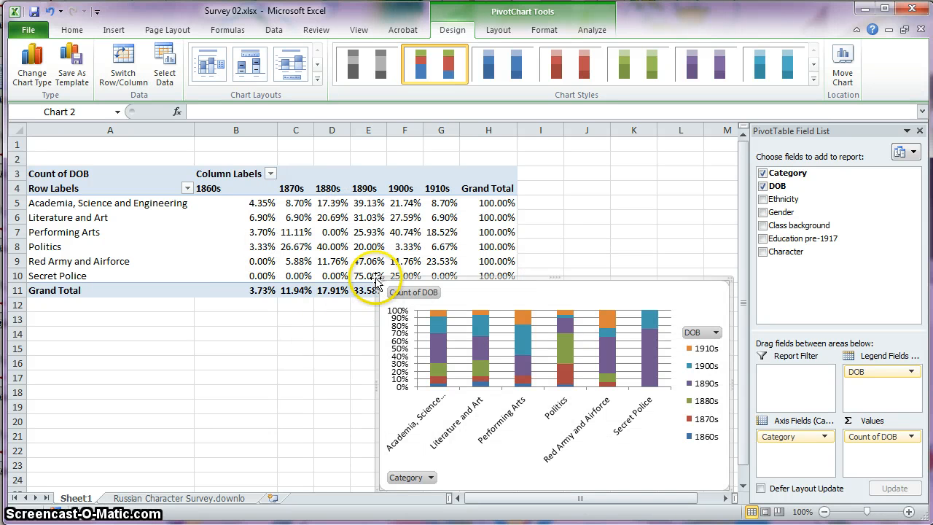
{"action": "left_click_drag", "start_coordinate": [383, 281], "coordinate": [336, 240]}
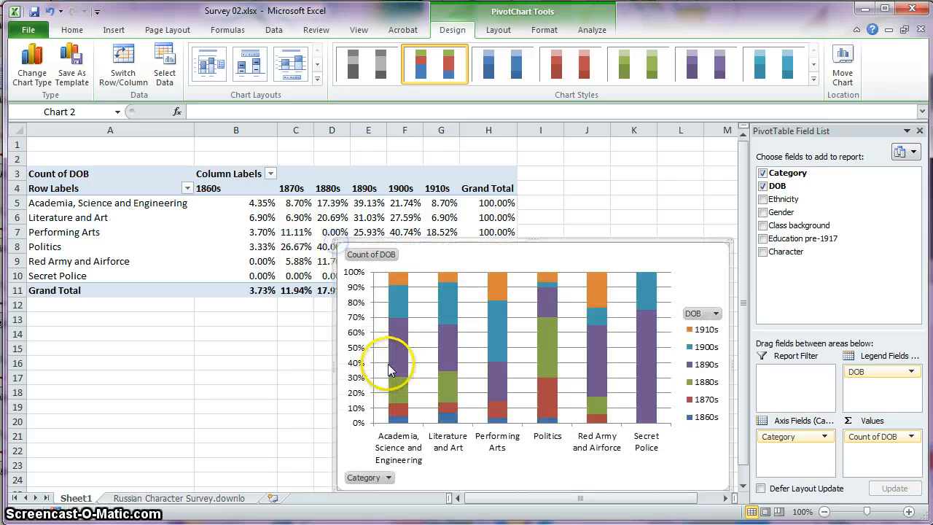
{"action": "mouse_move", "coordinate": [388, 370]}
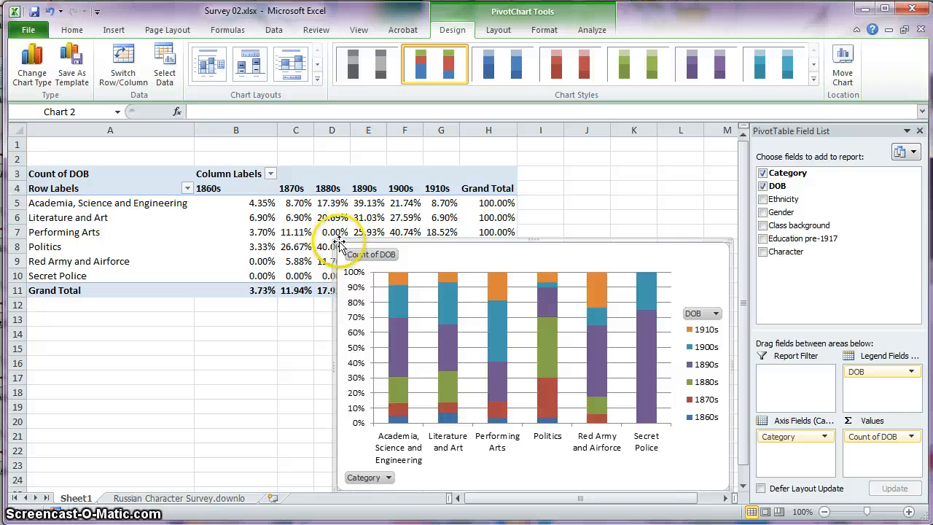
{"action": "left_click_drag", "start_coordinate": [342, 248], "coordinate": [262, 207]}
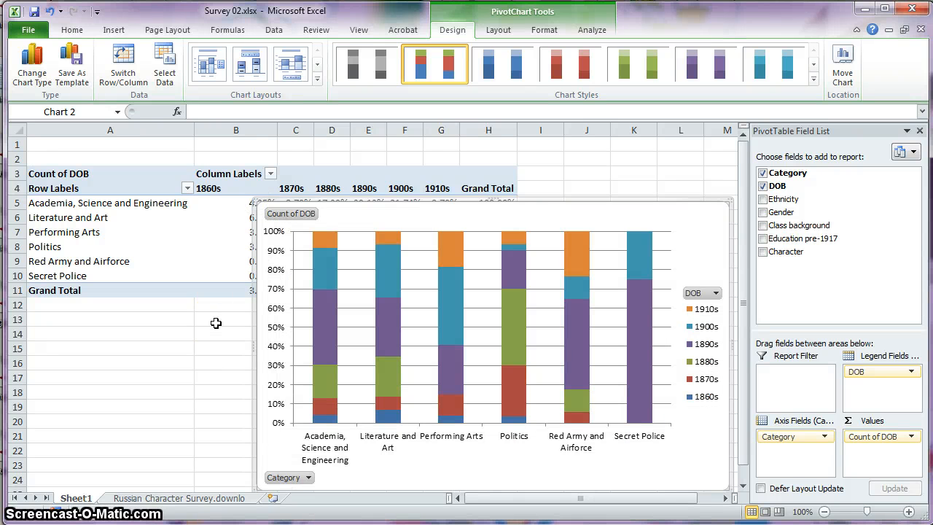